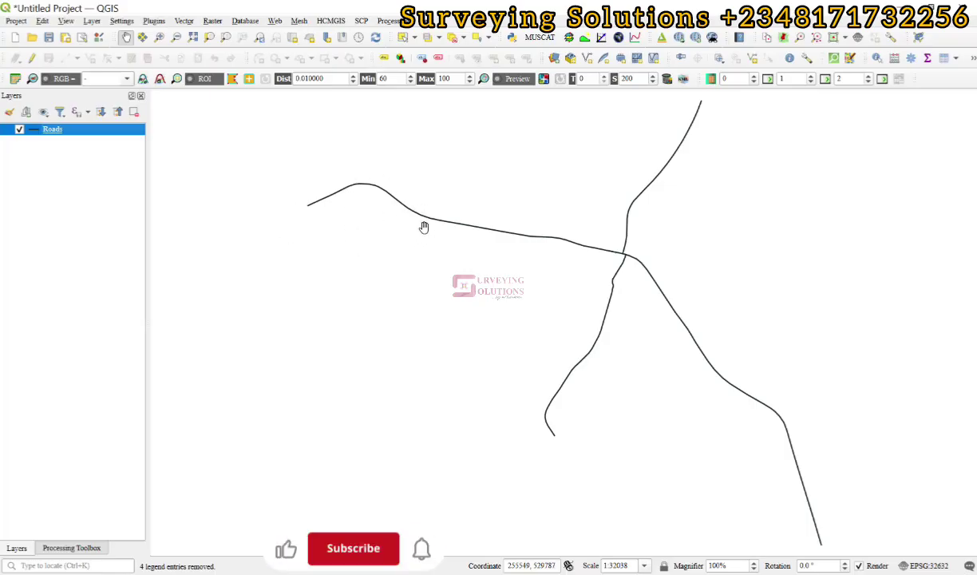
{"action": "right_click", "coordinate": [49, 129]}
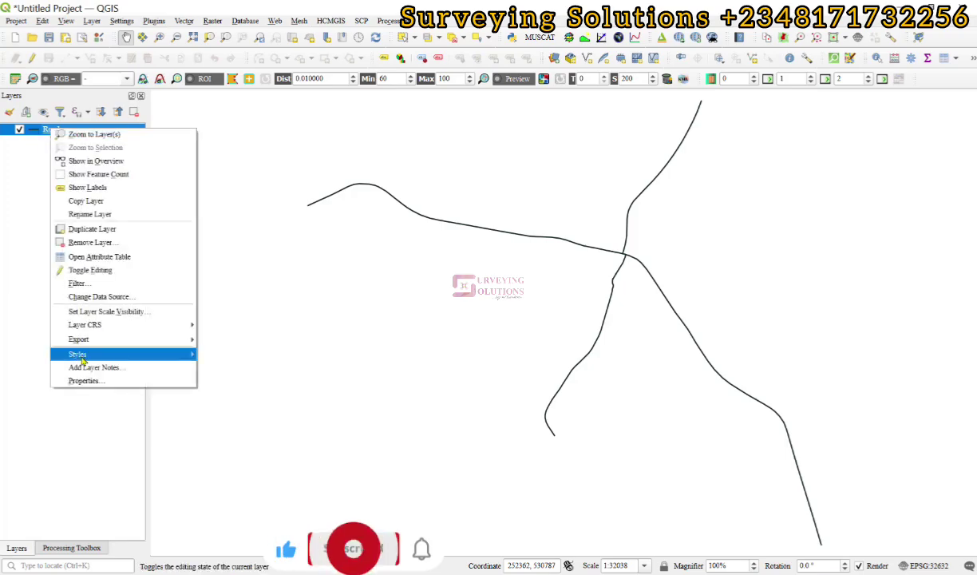
{"action": "left_click", "coordinate": [81, 381]}
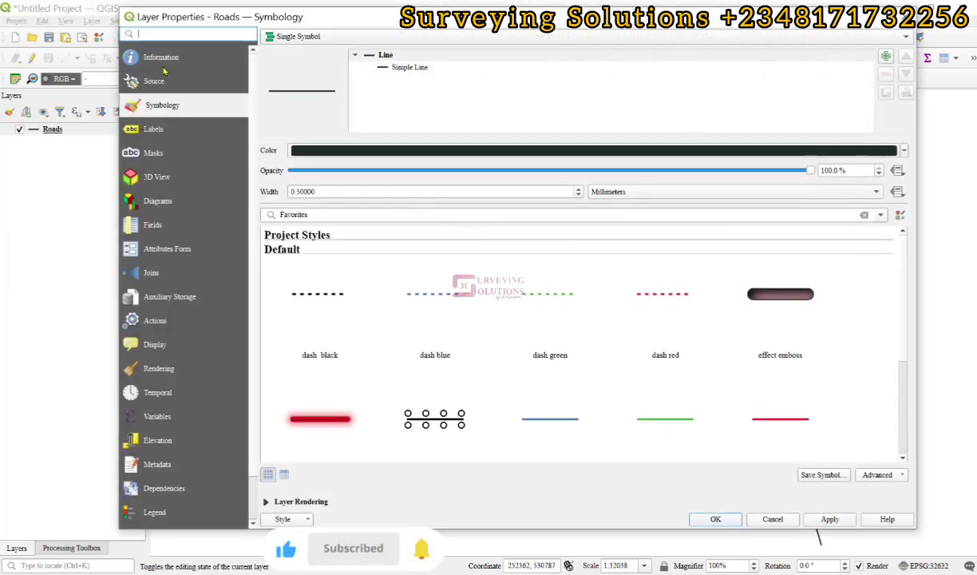
{"action": "left_click", "coordinate": [159, 57]}
{"action": "scroll", "coordinate": [420, 275], "scroll_direction": "down", "scroll_amount": 3}
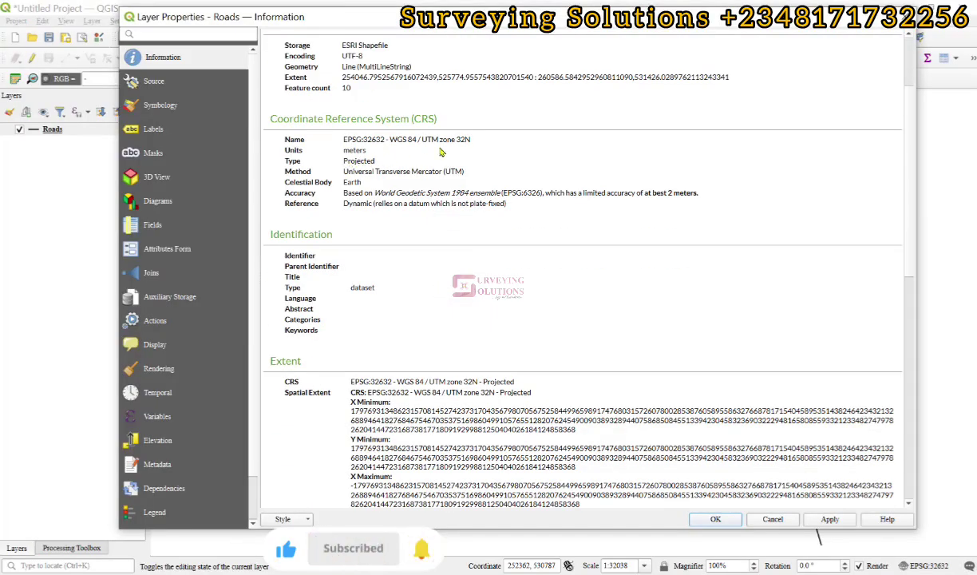
{"action": "key", "text": "Escape"}
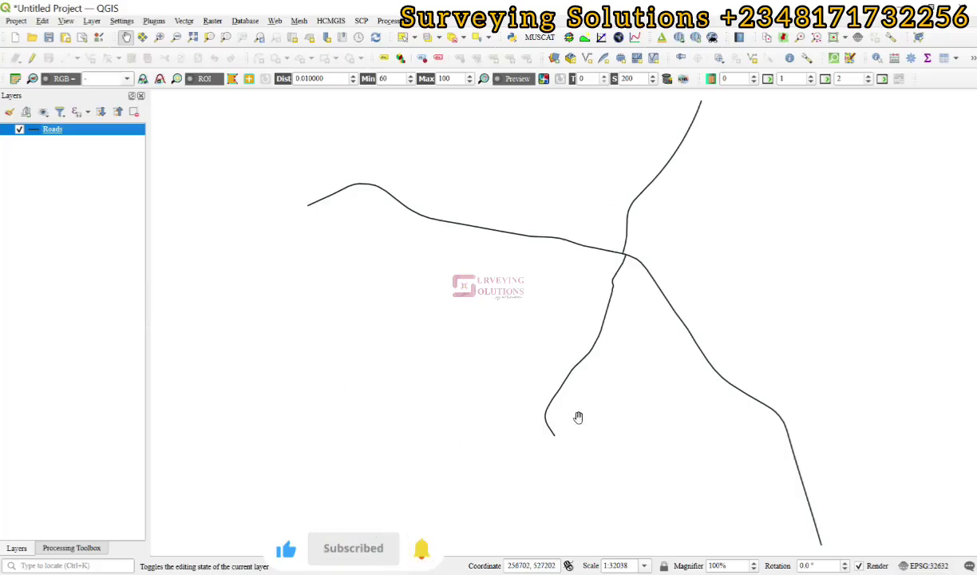
- Find the Offset lines algorithm in the Processing Toolbox and open it for the Roads layer
{"action": "left_click", "coordinate": [72, 548]}
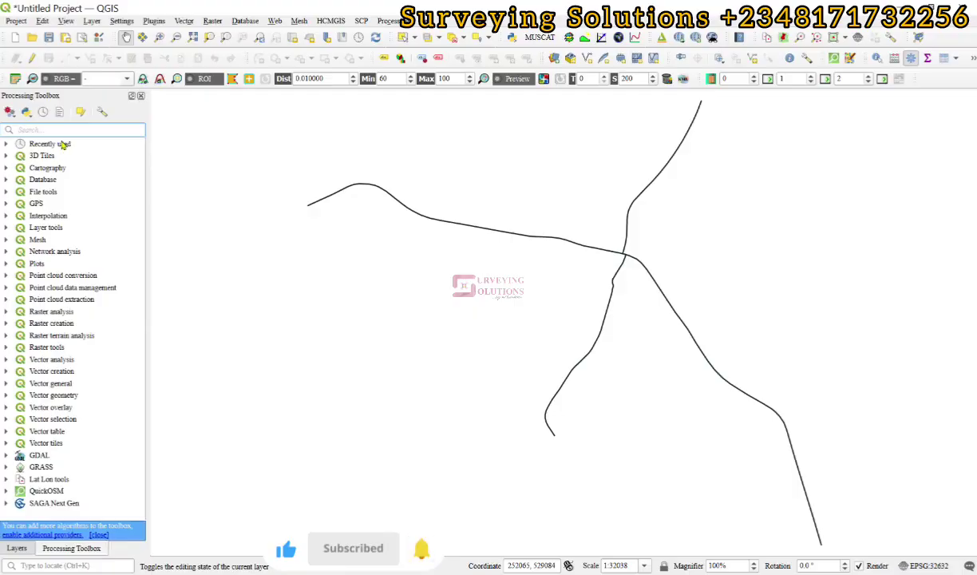
{"action": "type", "text": "offset"}
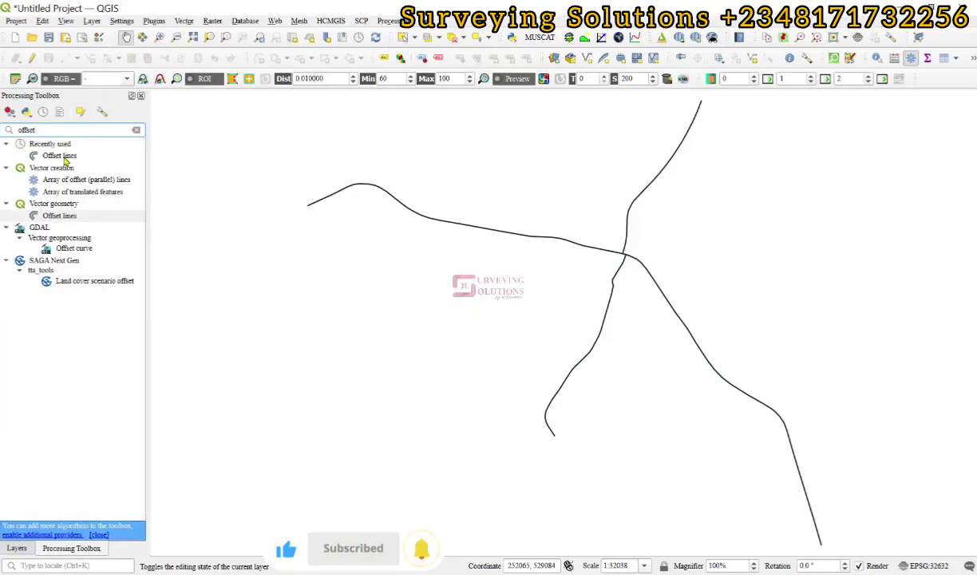
{"action": "double_click", "coordinate": [56, 215]}
{"action": "left_click_drag", "start_coordinate": [540, 397], "coordinate": [455, 118]}
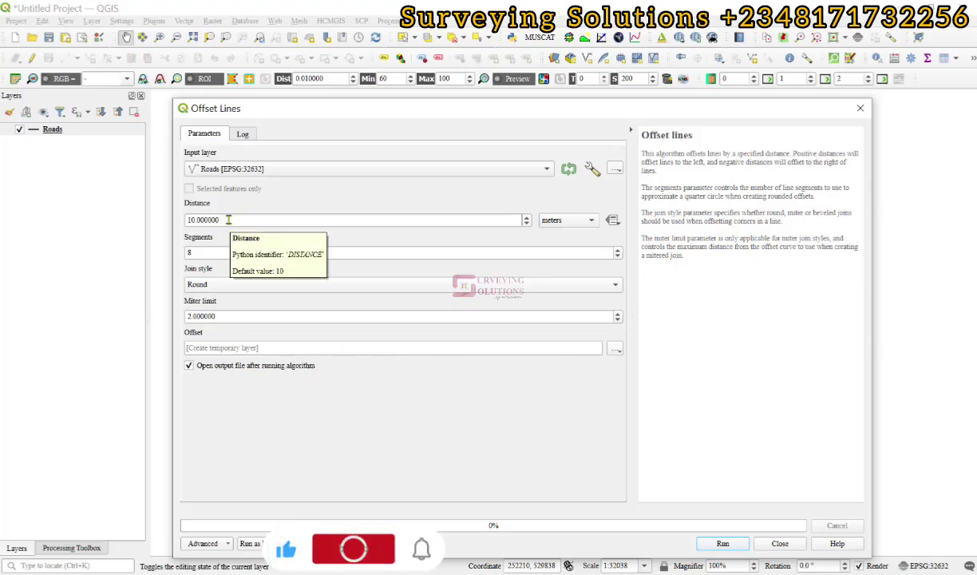
- Set the offset distance to 100 meters and segments to 50, keeping Round joins
{"action": "left_click_drag", "start_coordinate": [229, 220], "coordinate": [176, 214]}
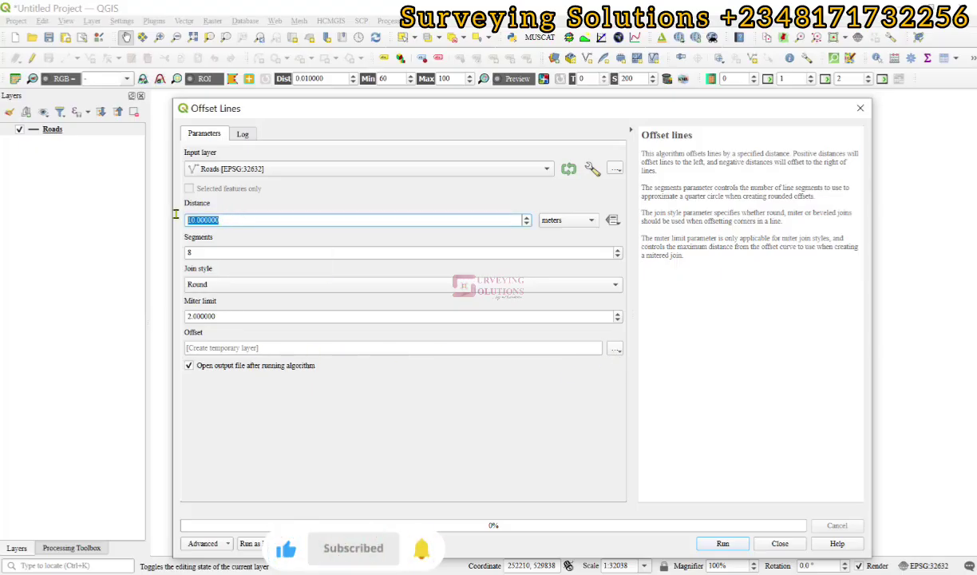
{"action": "type", "text": "100"}
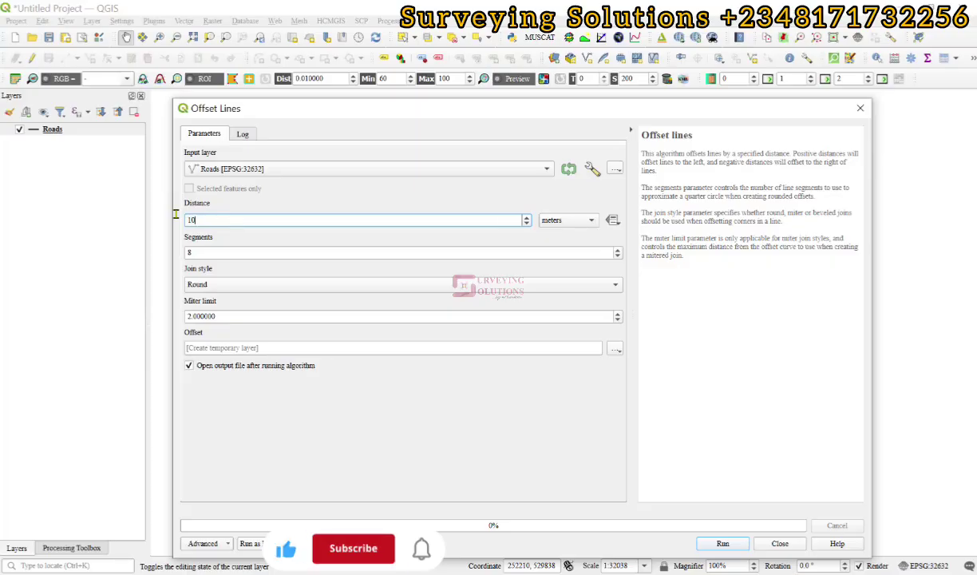
{"action": "left_click", "coordinate": [569, 228]}
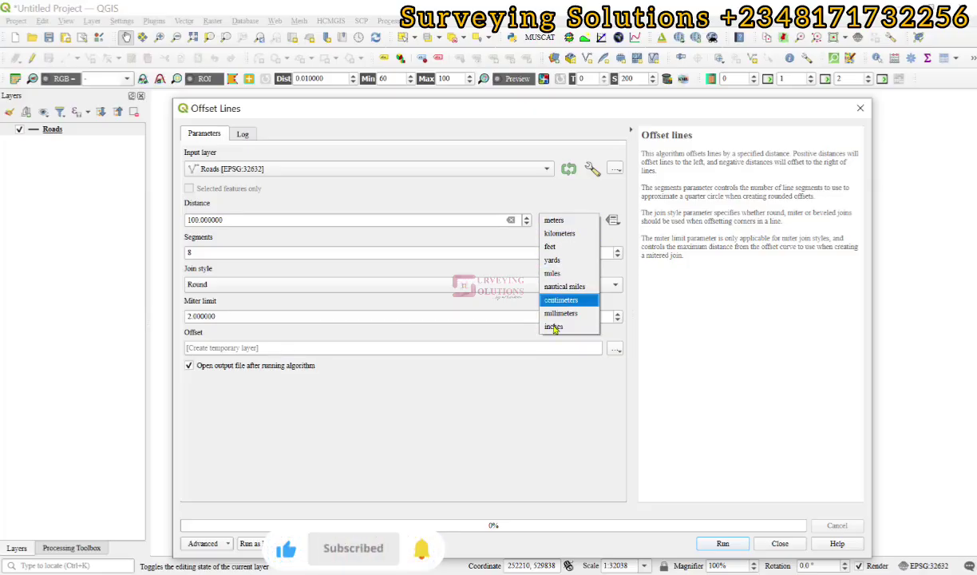
{"action": "left_click", "coordinate": [559, 220]}
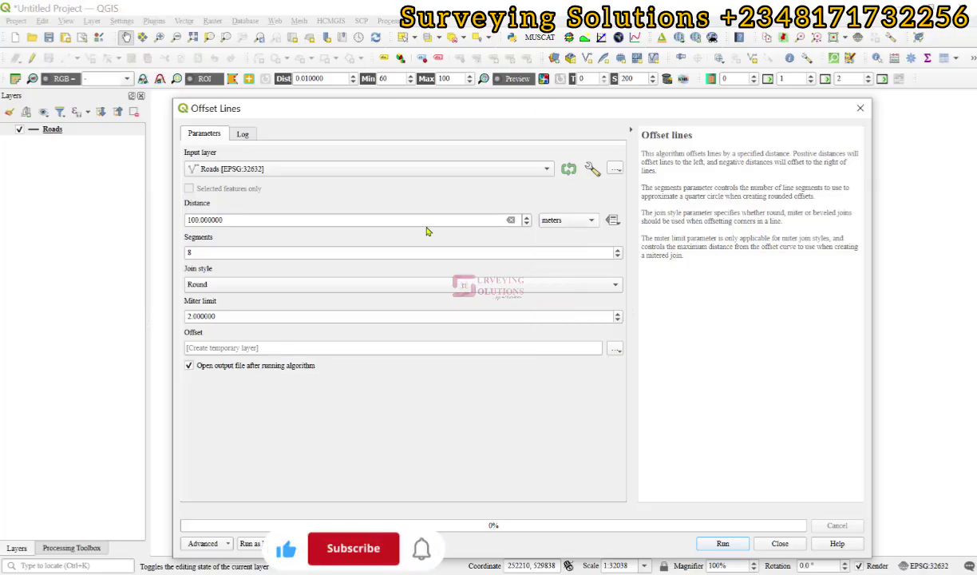
{"action": "double_click", "coordinate": [199, 252]}
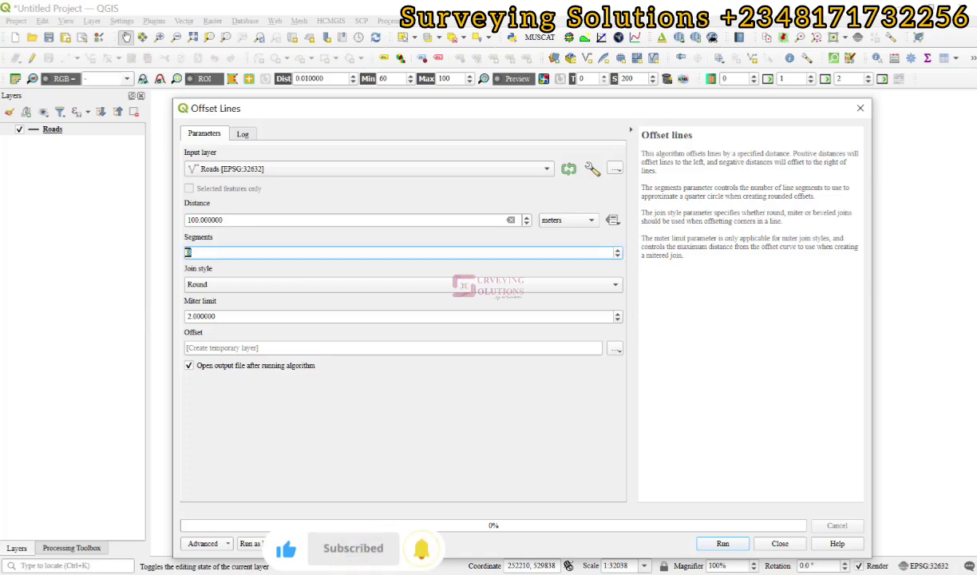
{"action": "type", "text": "50"}
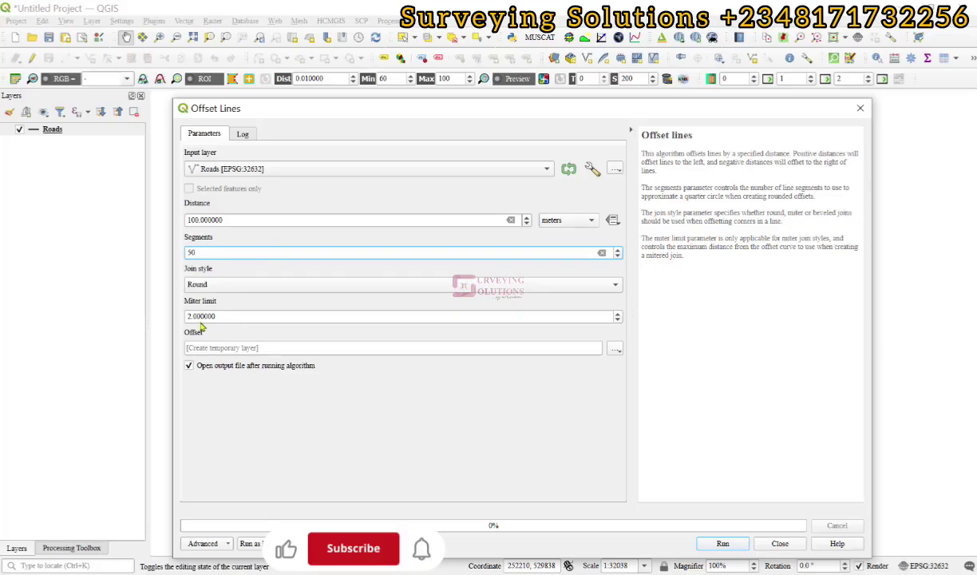
{"action": "left_click", "coordinate": [256, 292]}
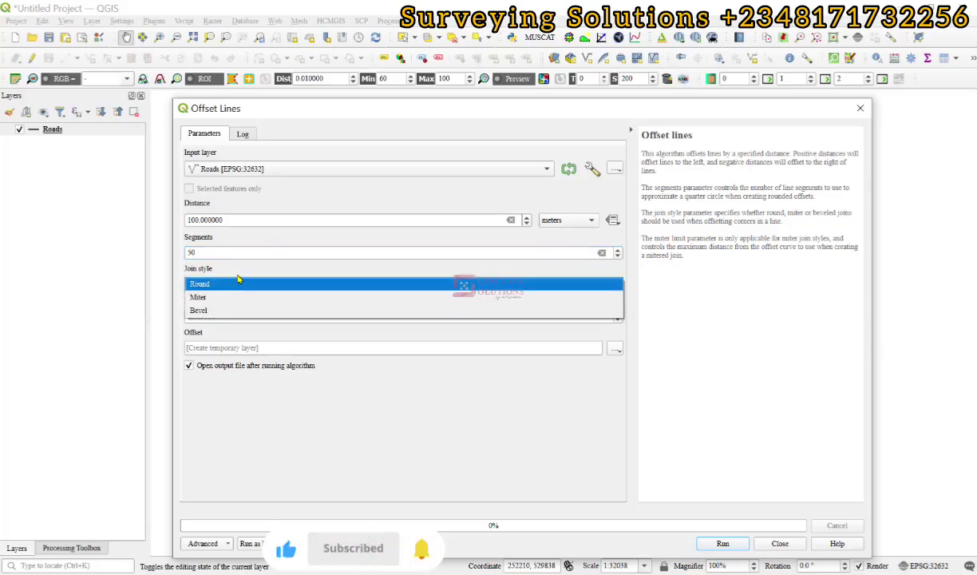
{"action": "left_click", "coordinate": [242, 272]}
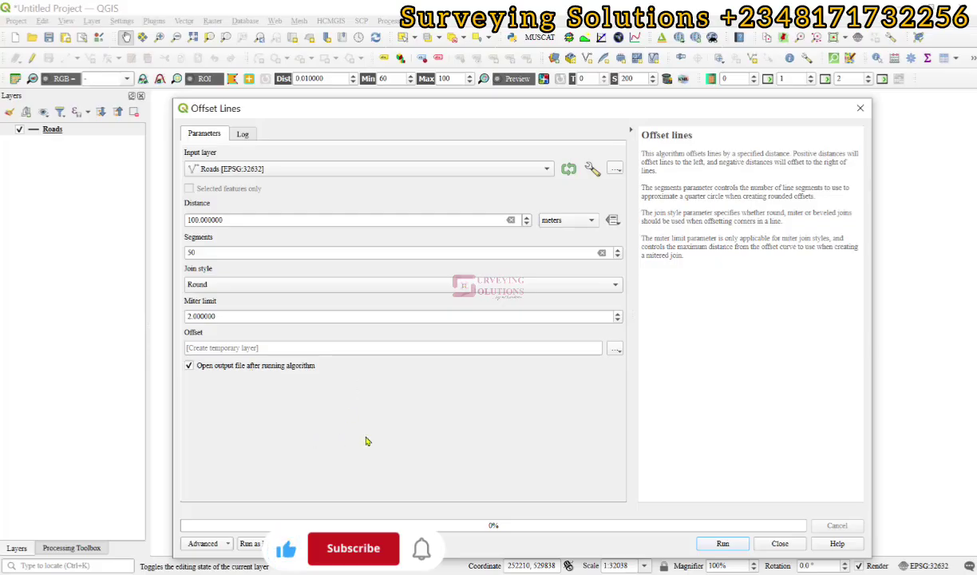
- Run the 100 m offset on Roads and check the new Offset layer on the map
{"action": "left_click", "coordinate": [723, 543]}
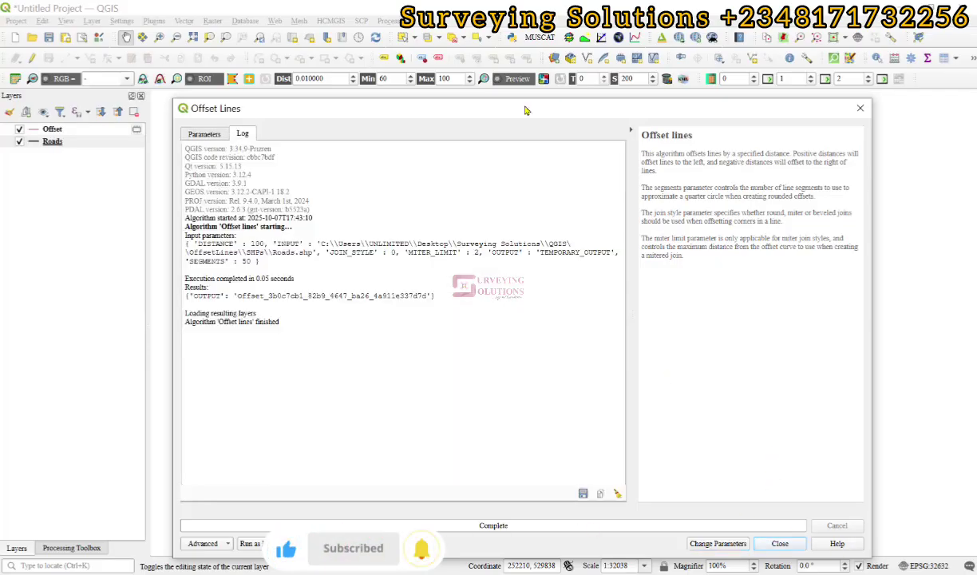
{"action": "left_click_drag", "start_coordinate": [523, 110], "coordinate": [535, 558]}
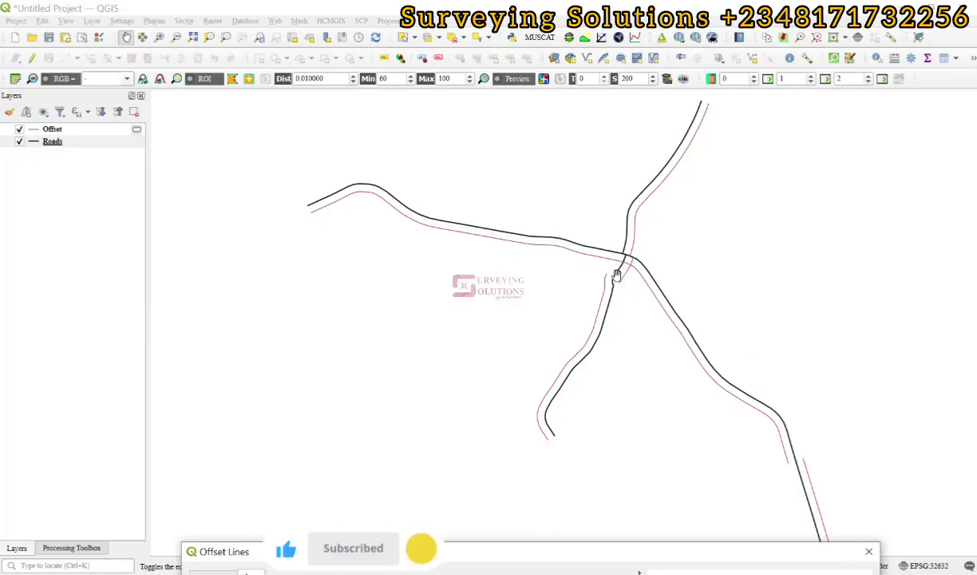
{"action": "left_click_drag", "start_coordinate": [403, 551], "coordinate": [399, 162]}
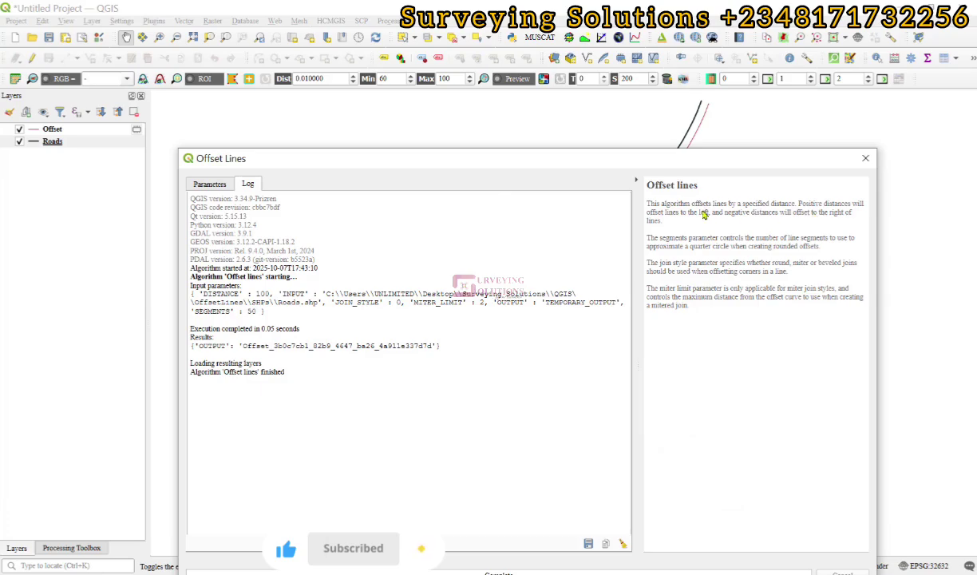
- Rerun the offset at -100 meters from the Parameters tab, then close the tool
{"action": "left_click", "coordinate": [222, 184]}
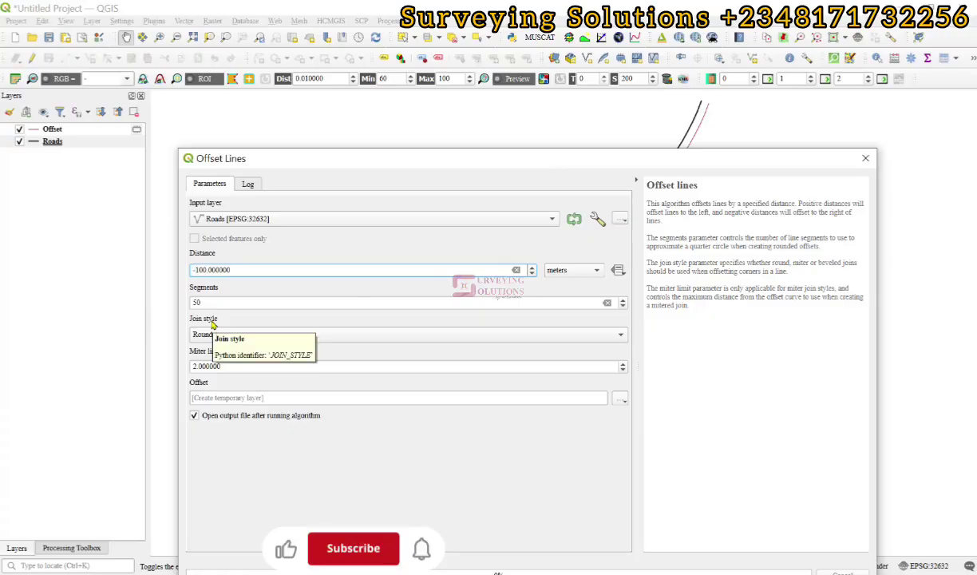
{"action": "left_click_drag", "start_coordinate": [500, 158], "coordinate": [474, 53]}
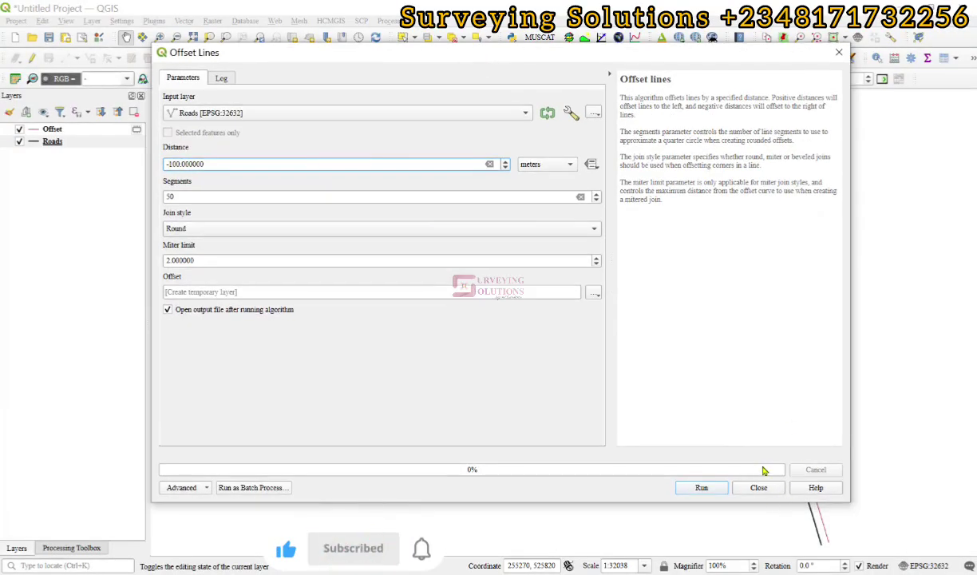
{"action": "left_click", "coordinate": [700, 488]}
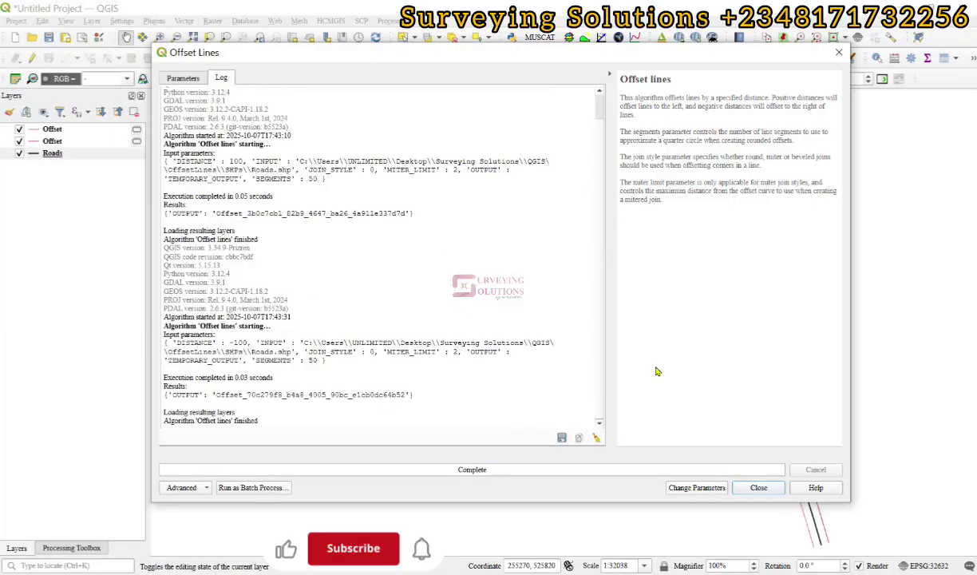
{"action": "left_click", "coordinate": [756, 486]}
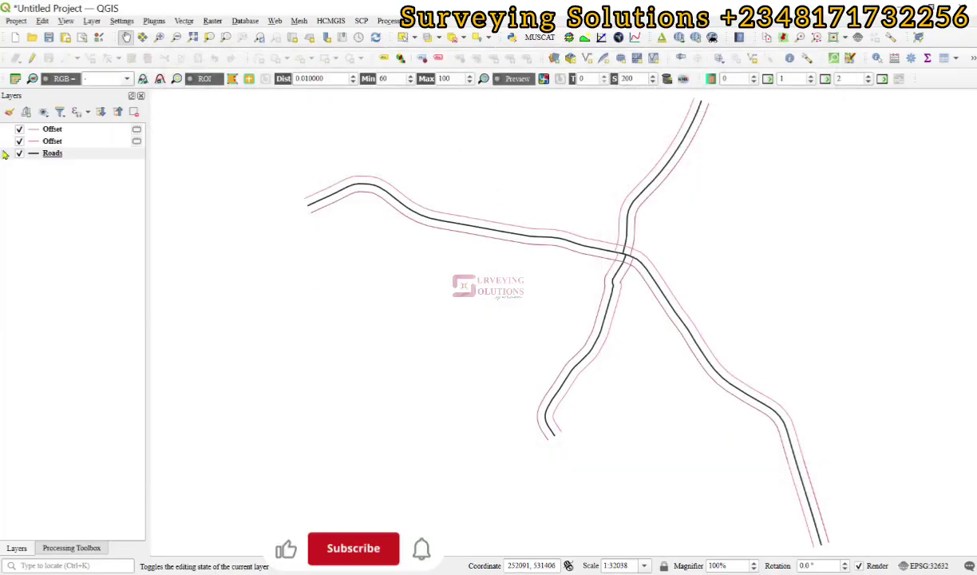
- Style the top Offset layer as a red simple line with 0.5 stroke width
{"action": "double_click", "coordinate": [38, 130]}
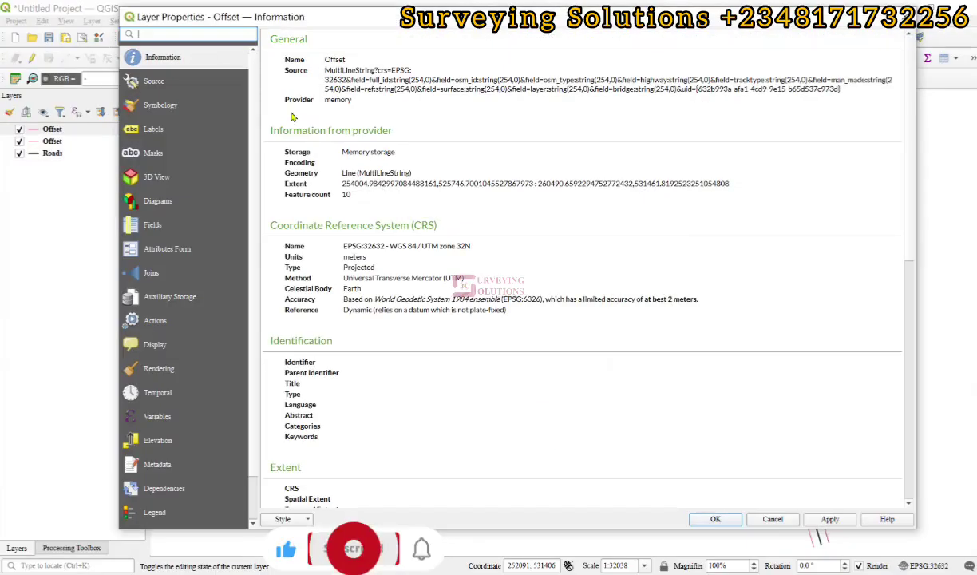
{"action": "left_click", "coordinate": [164, 104]}
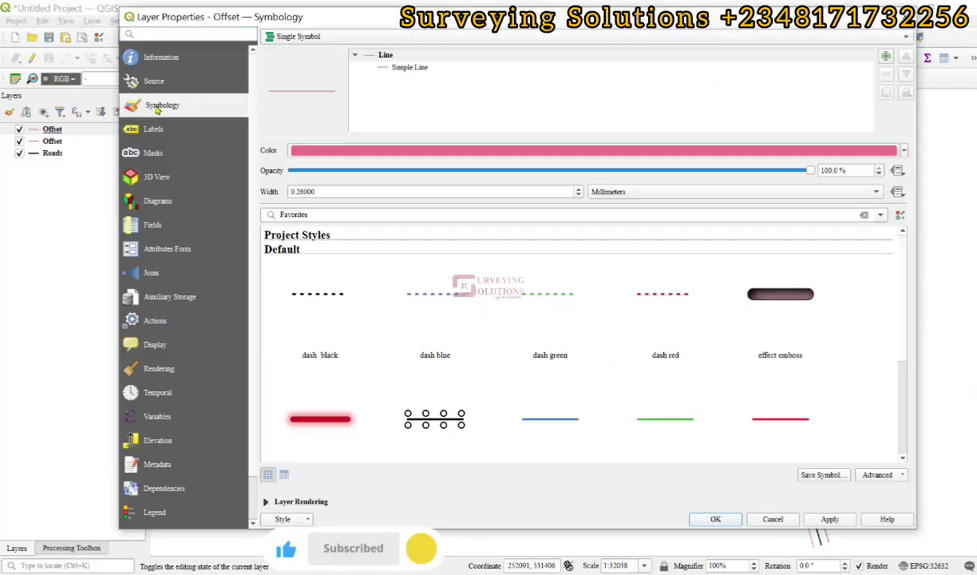
{"action": "left_click", "coordinate": [395, 67]}
{"action": "left_click", "coordinate": [874, 175]}
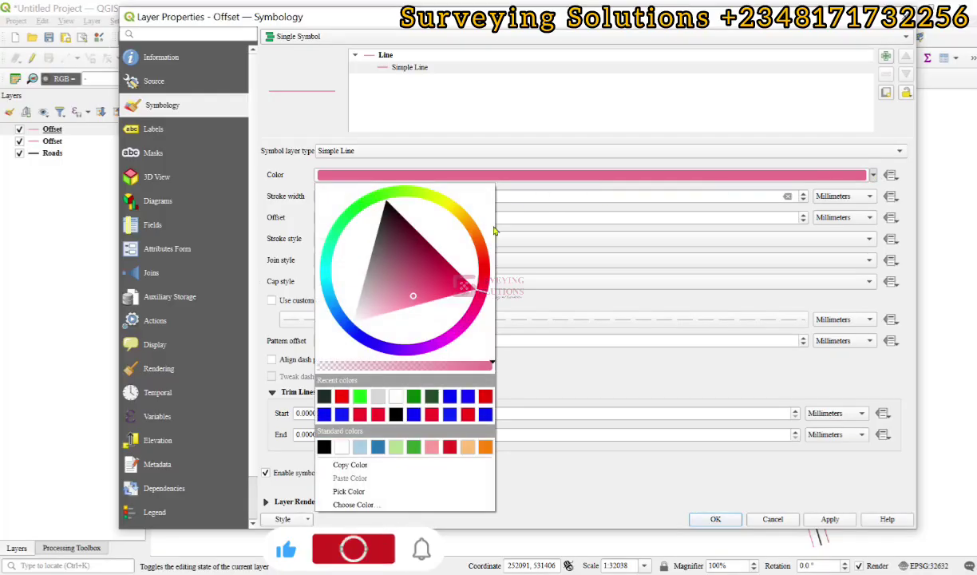
{"action": "left_click", "coordinate": [343, 397]}
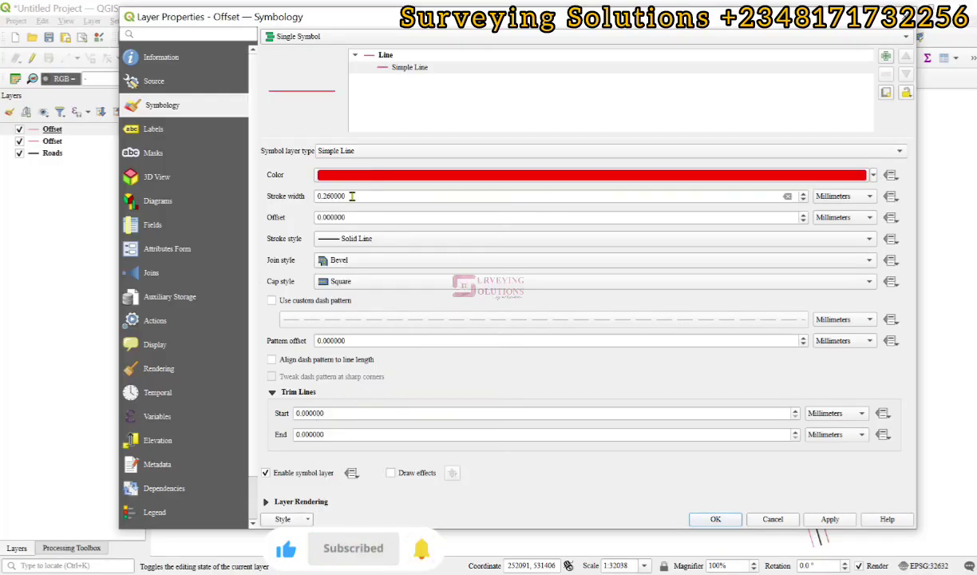
{"action": "left_click_drag", "start_coordinate": [351, 196], "coordinate": [270, 193]}
{"action": "type", "text": ".5"}
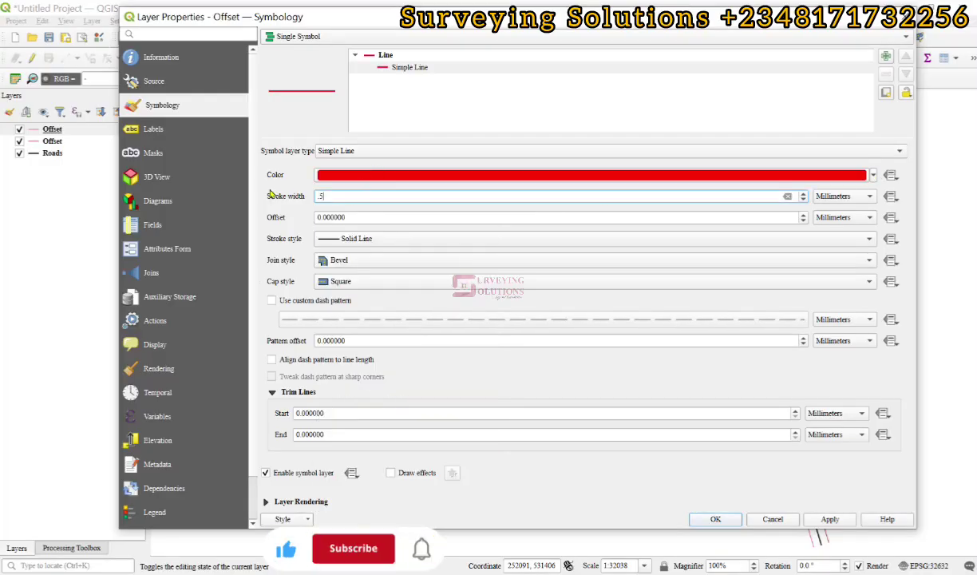
{"action": "left_click", "coordinate": [716, 519]}
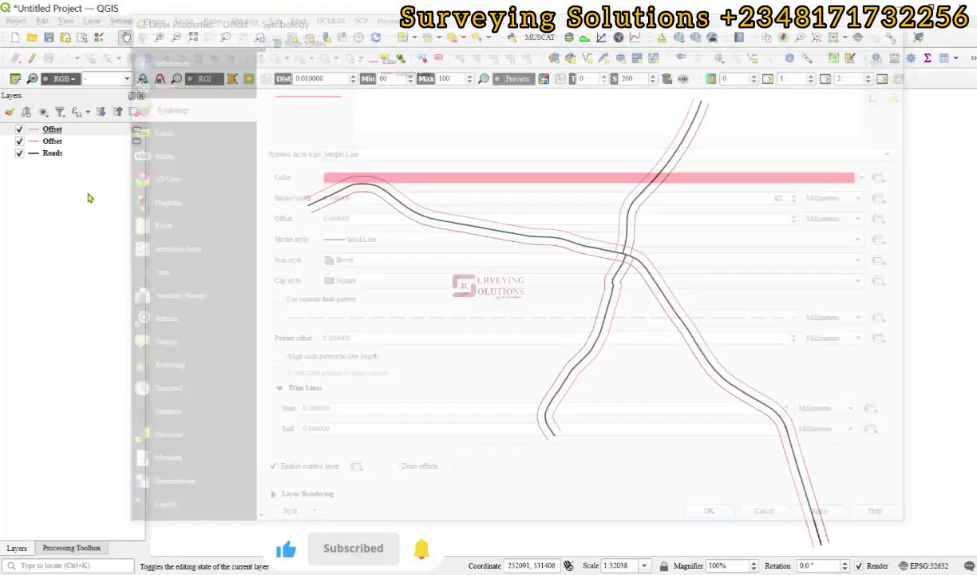
- Style the second Offset layer as a blue simple line with 0.5 stroke width
{"action": "double_click", "coordinate": [44, 141]}
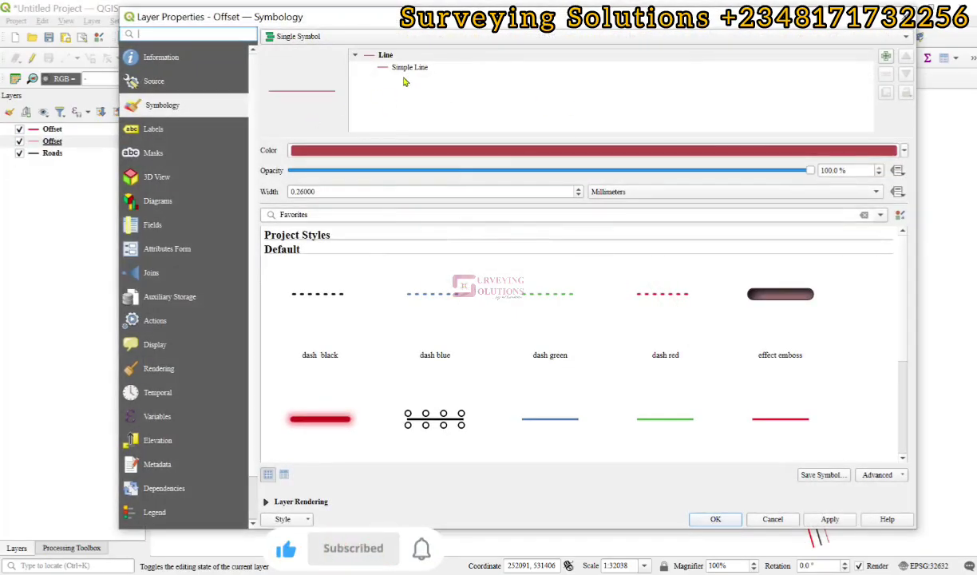
{"action": "left_click", "coordinate": [408, 68]}
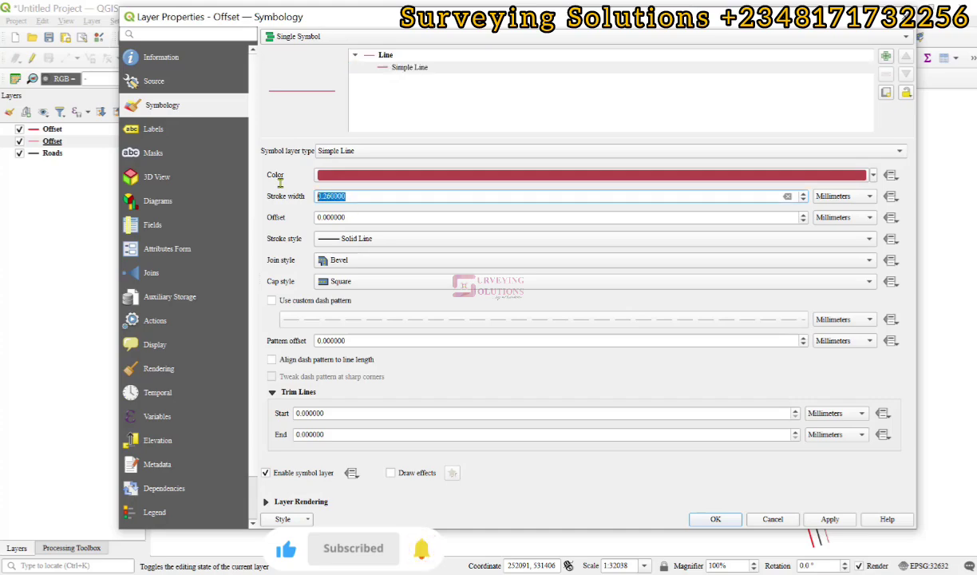
{"action": "type", "text": ".5"}
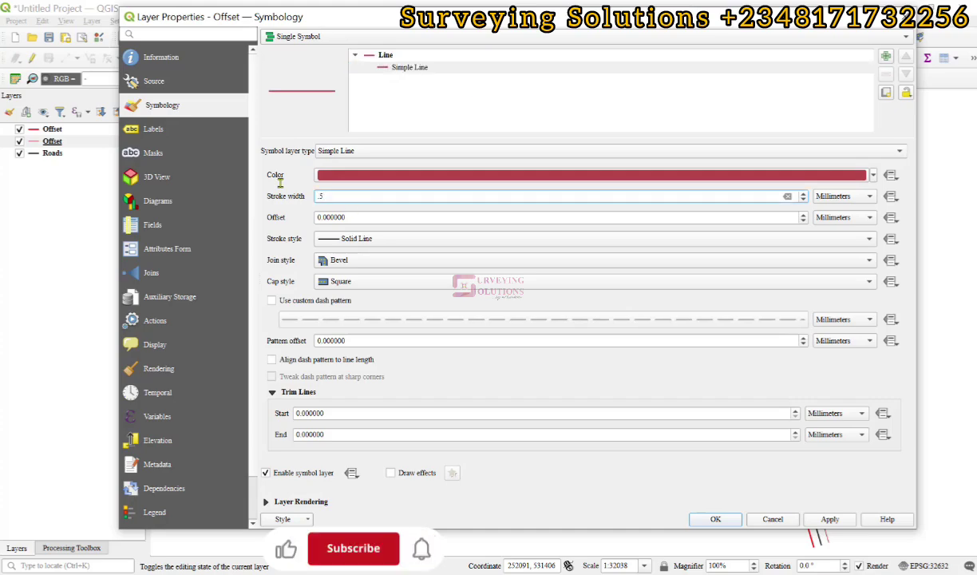
{"action": "left_click", "coordinate": [873, 175]}
{"action": "left_click", "coordinate": [449, 379]}
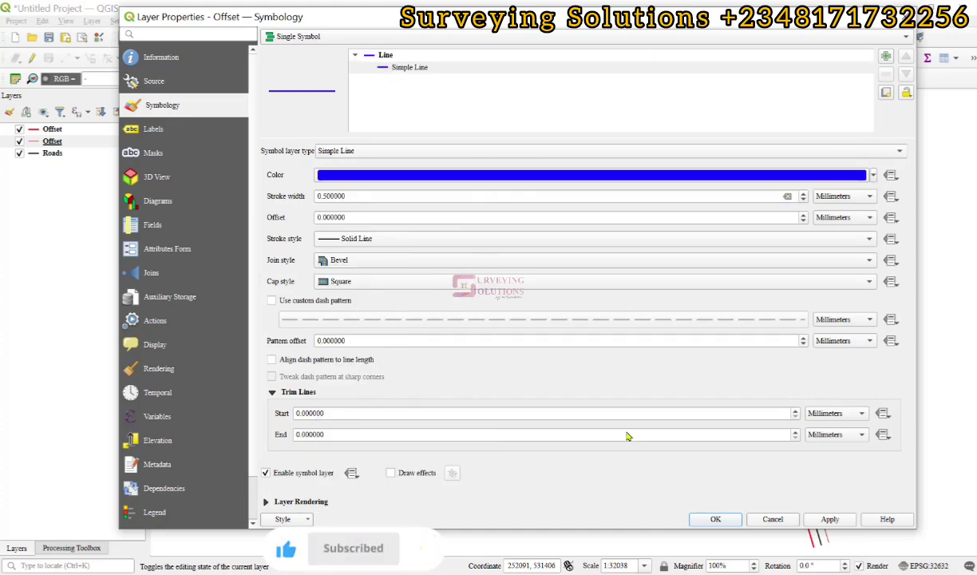
{"action": "left_click", "coordinate": [716, 520]}
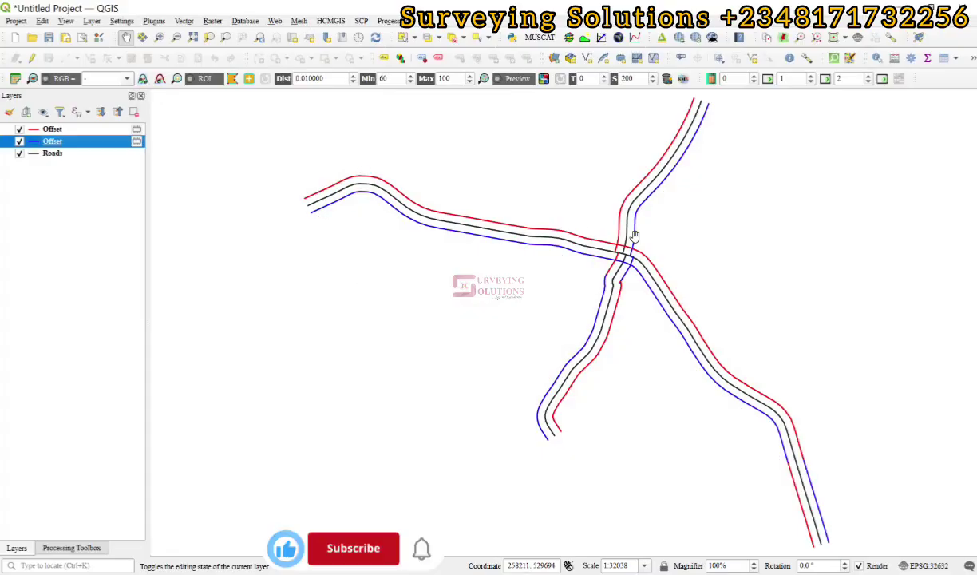